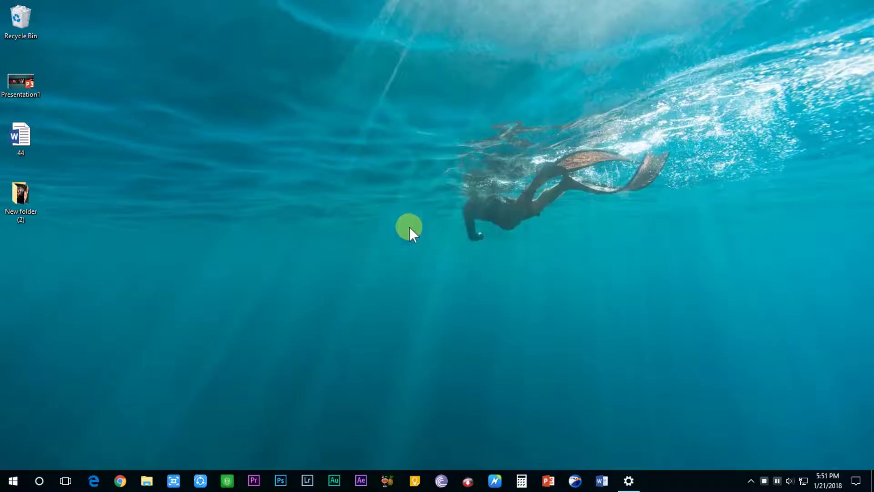
Step: Refresh the desktop and open Presentation1 in PowerPoint
right_click(367, 169)
click(386, 202)
double_click(27, 79)
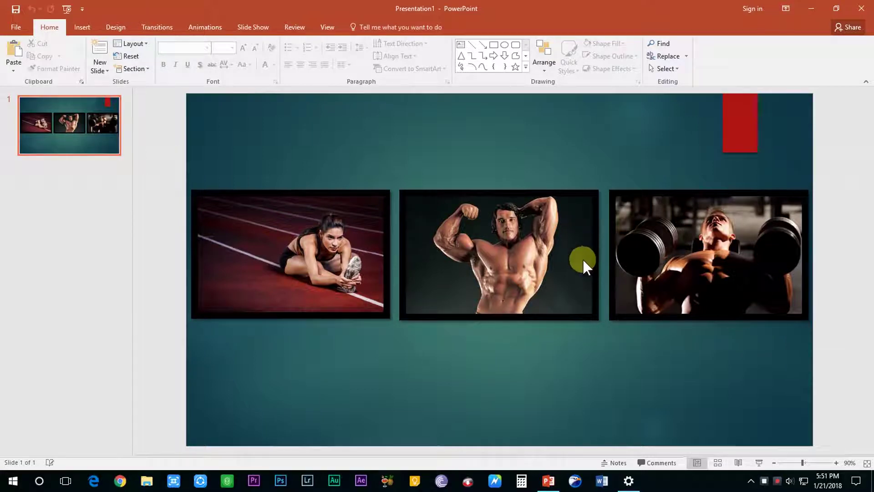
click(94, 128)
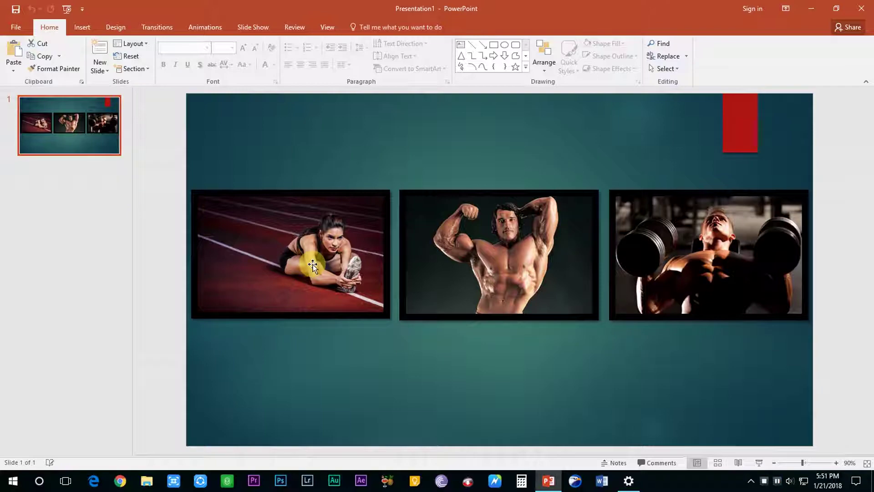
click(758, 462)
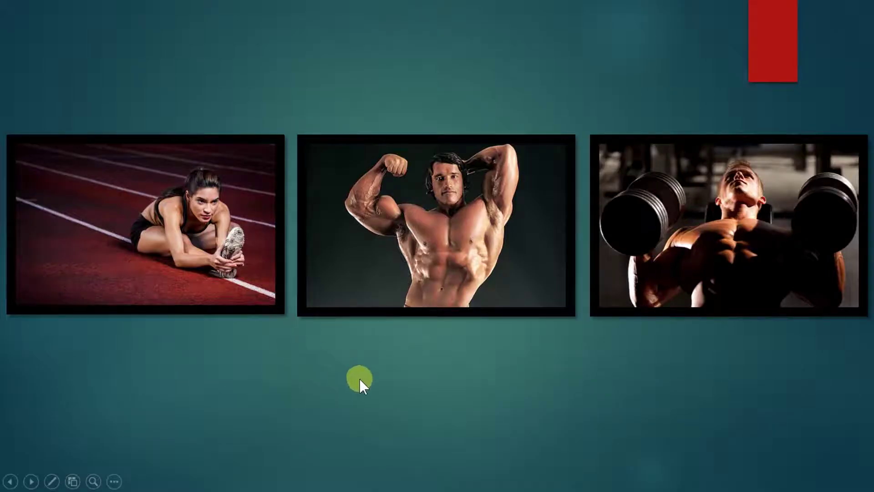
key(Escape)
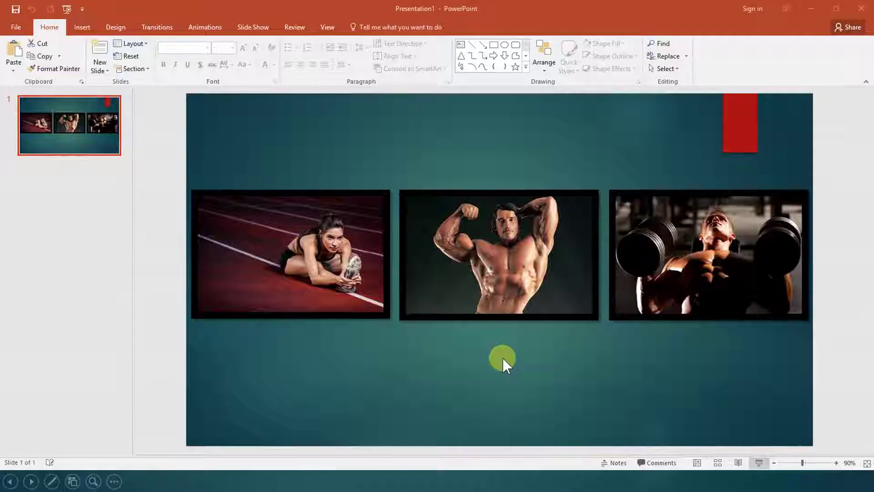
Step: Give the running-track photo a Fade entrance animation and show the Animation Pane
click(321, 244)
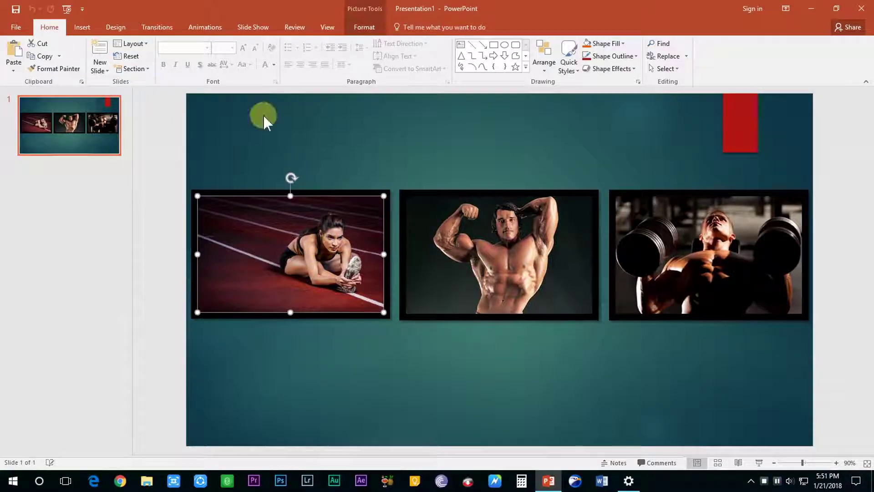
click(205, 27)
click(590, 67)
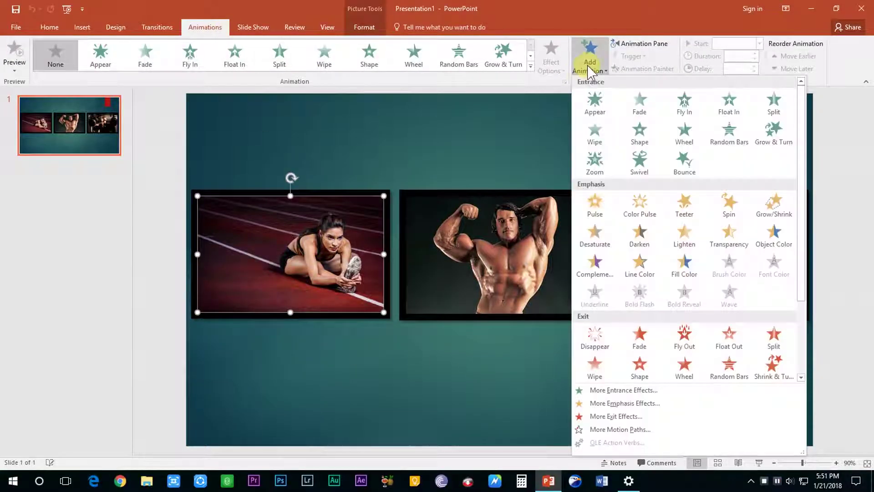
click(651, 111)
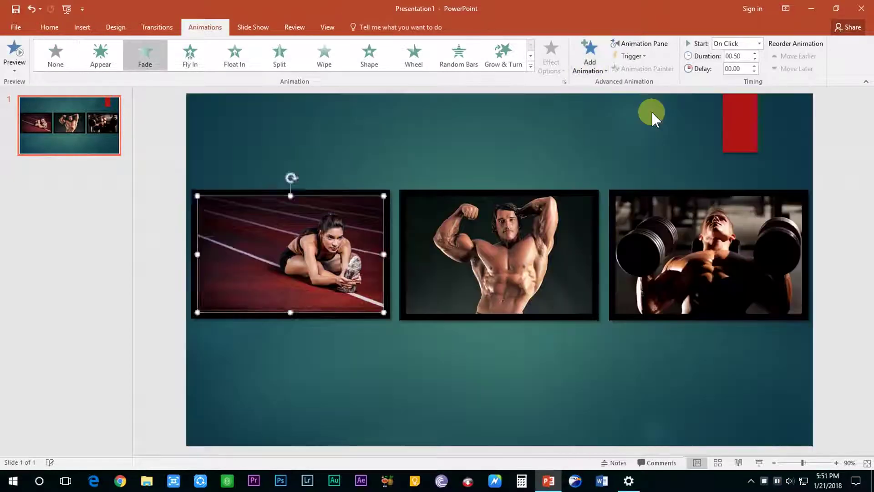
click(657, 44)
Step: Set the Fade to start After Previous with a 1-second duration
right_click(814, 135)
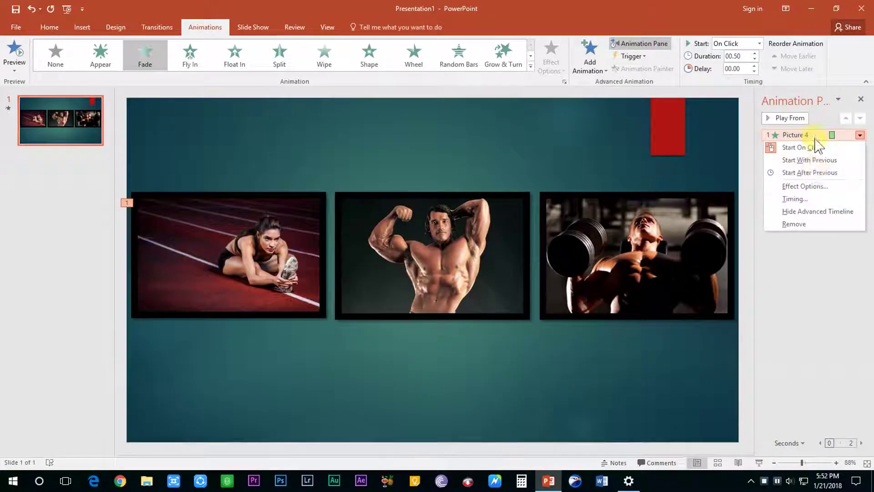
click(817, 198)
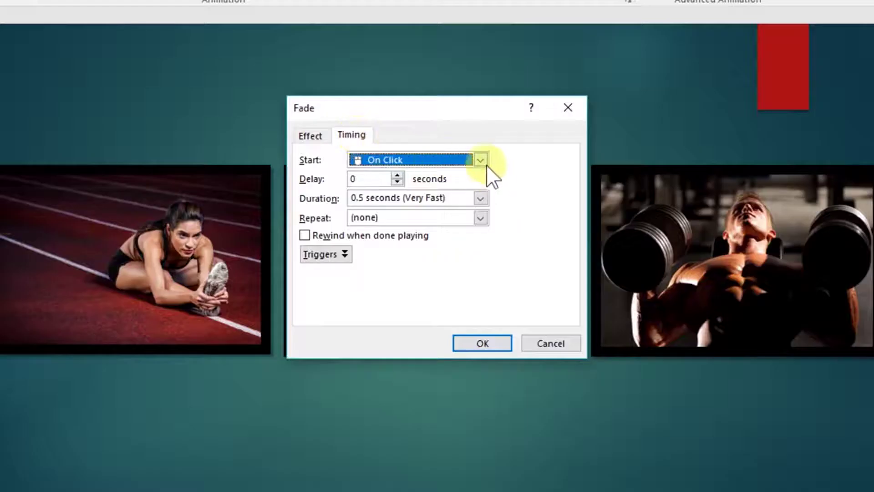
click(483, 161)
click(437, 204)
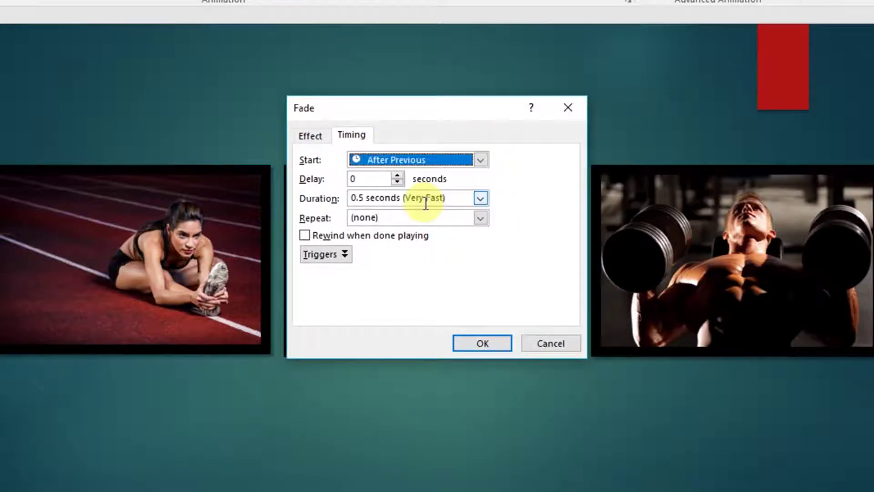
click(481, 200)
click(403, 256)
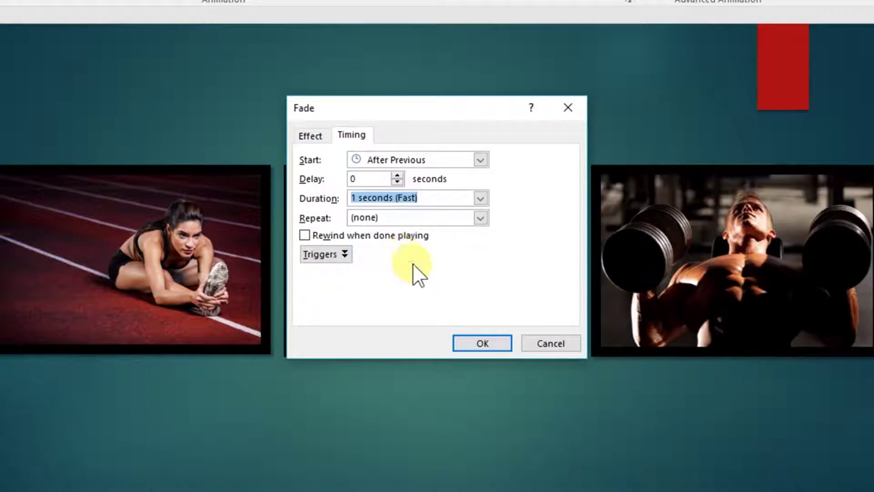
click(480, 343)
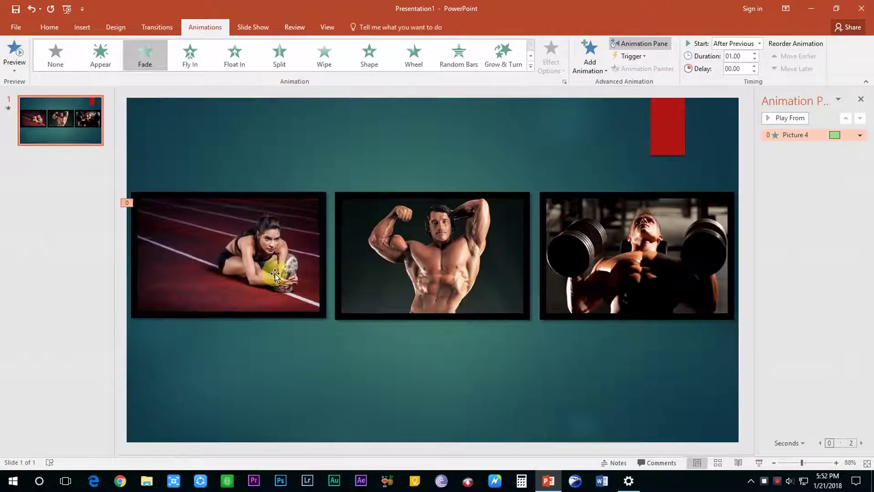
click(274, 270)
Step: Add a Teeter emphasis animation to the running-track photo
click(589, 68)
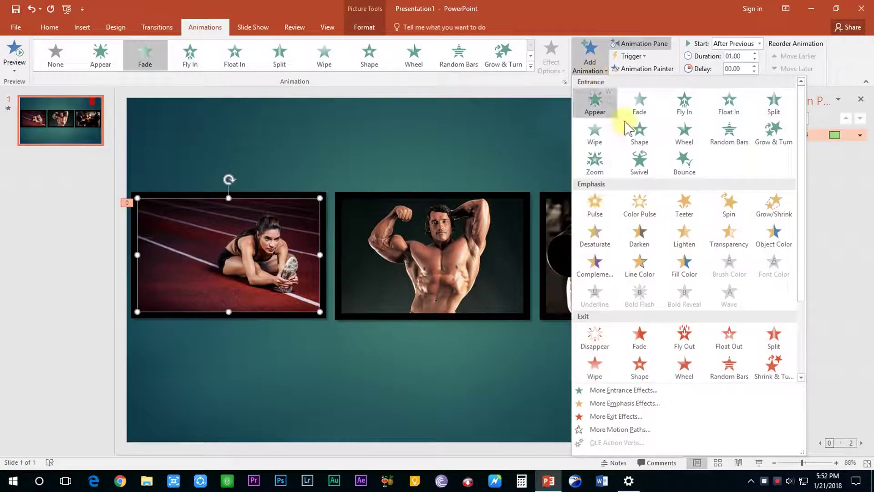
click(684, 204)
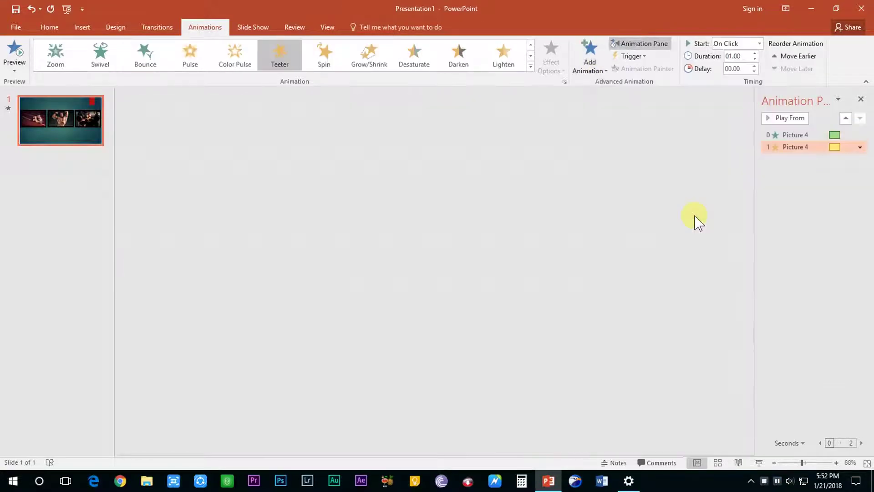
right_click(800, 147)
click(803, 197)
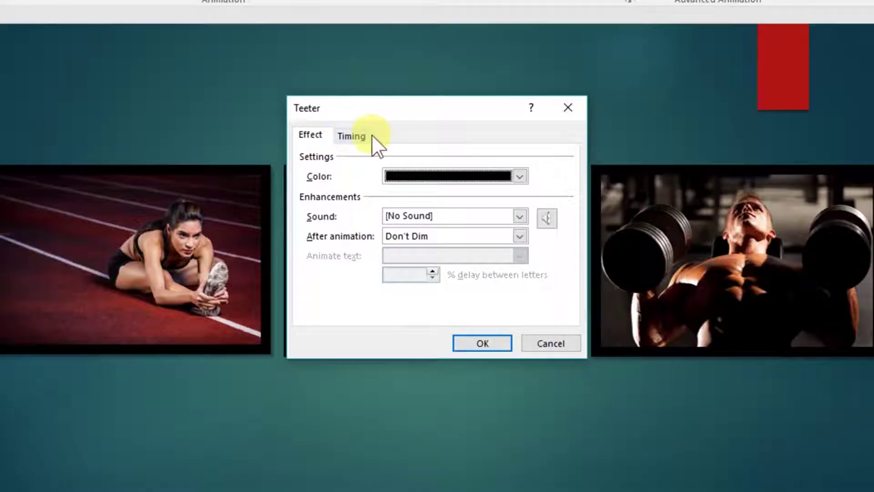
Step: Set the Teeter to start After Previous with a 0.5-second delay
click(380, 173)
click(463, 159)
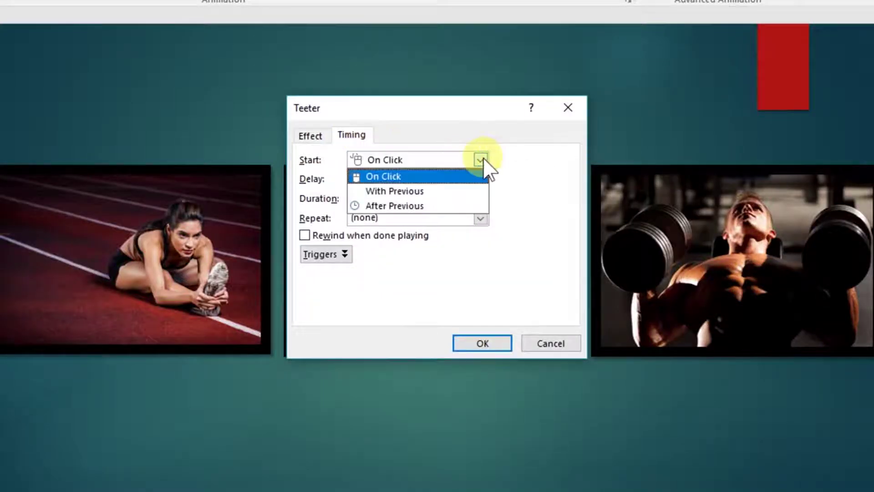
click(404, 208)
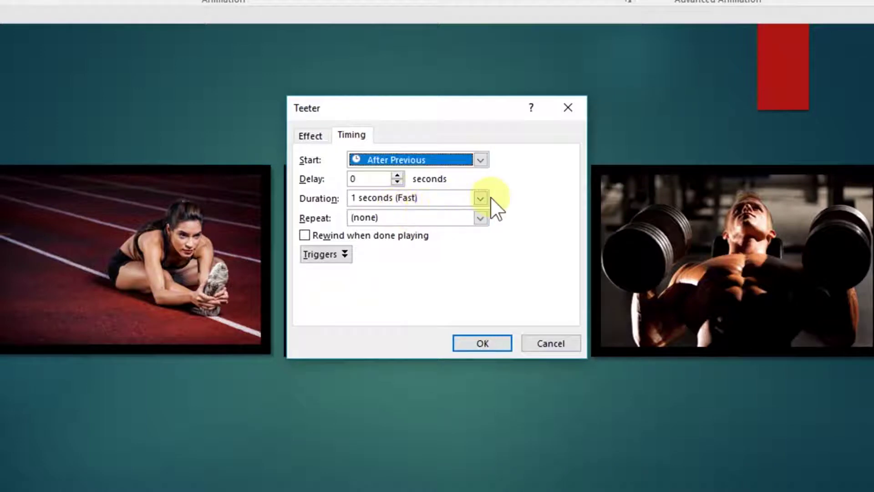
double_click(367, 181)
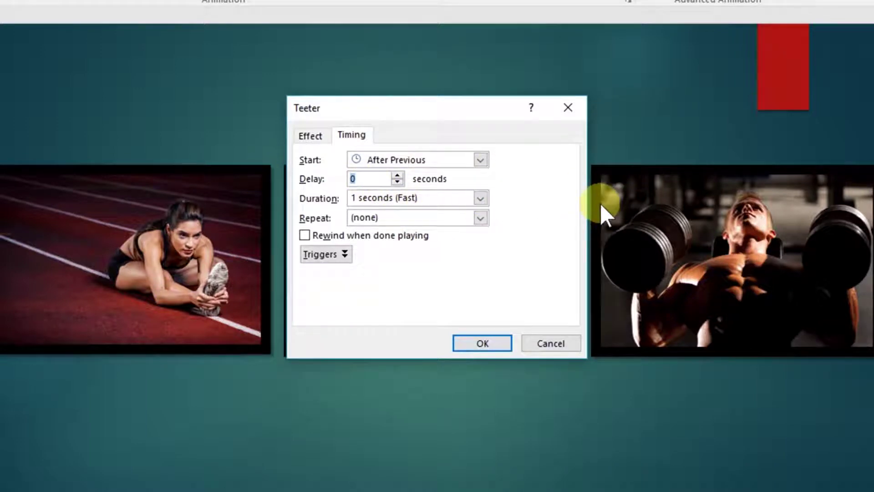
text(.5)
click(483, 343)
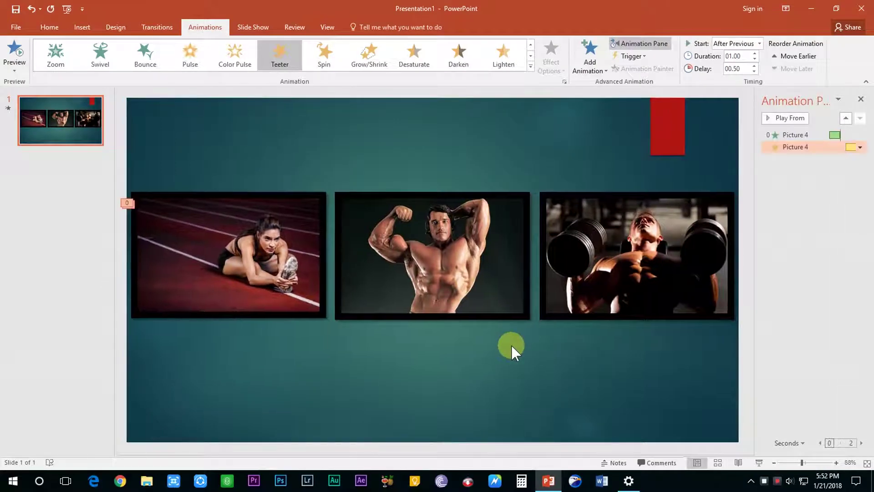
Step: Add a Fade exit animation to the running-track photo
click(207, 253)
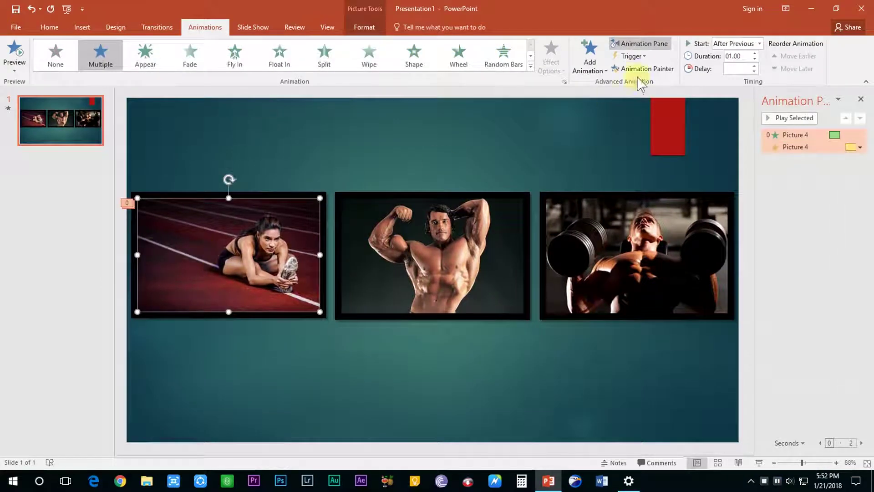
click(586, 72)
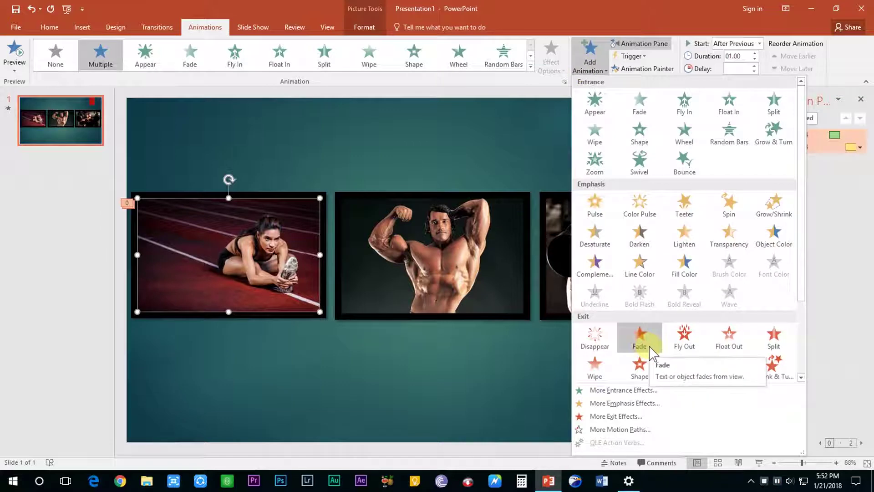
click(639, 339)
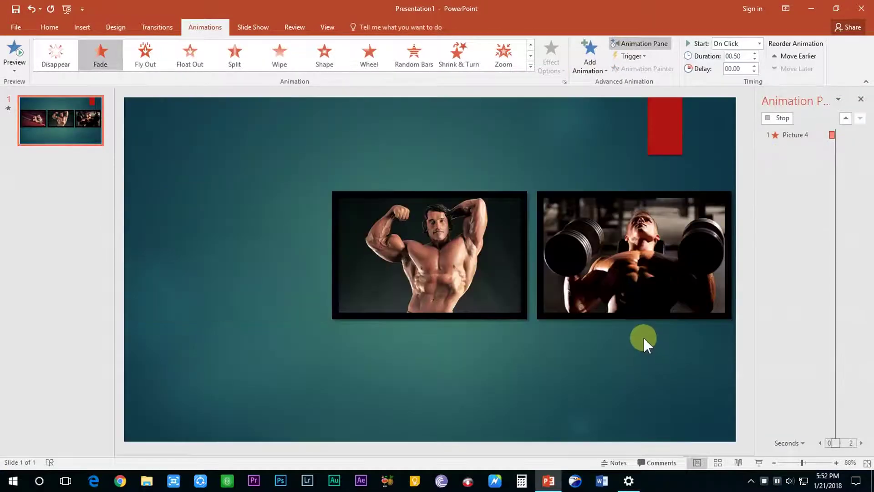
right_click(799, 156)
click(798, 209)
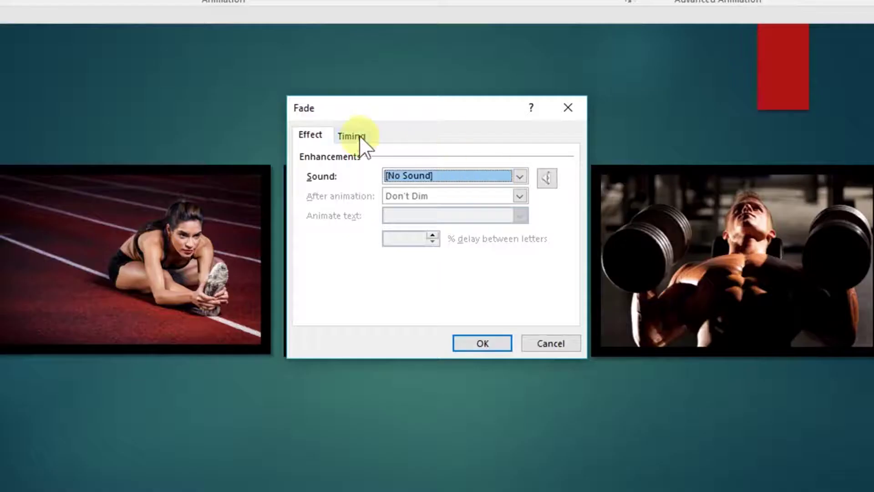
Step: Set the exit Fade to start After Previous lasting 1 second, then preview the slide show
click(352, 136)
click(480, 160)
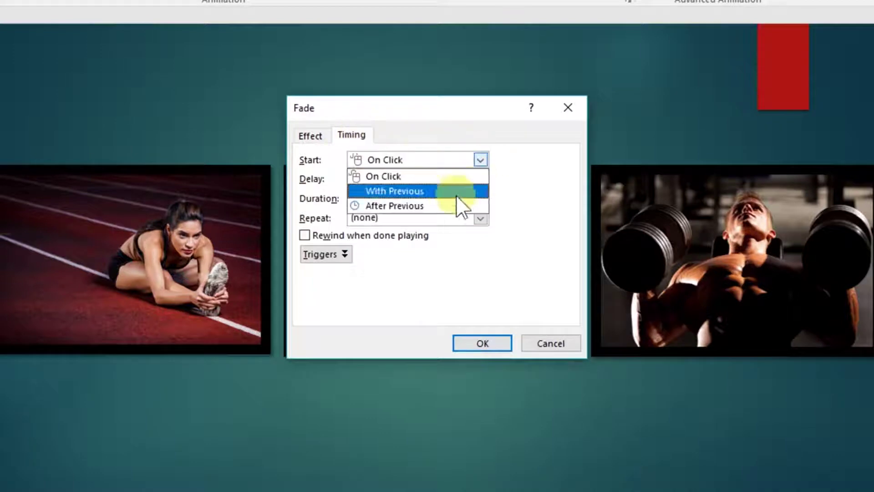
click(437, 206)
click(480, 198)
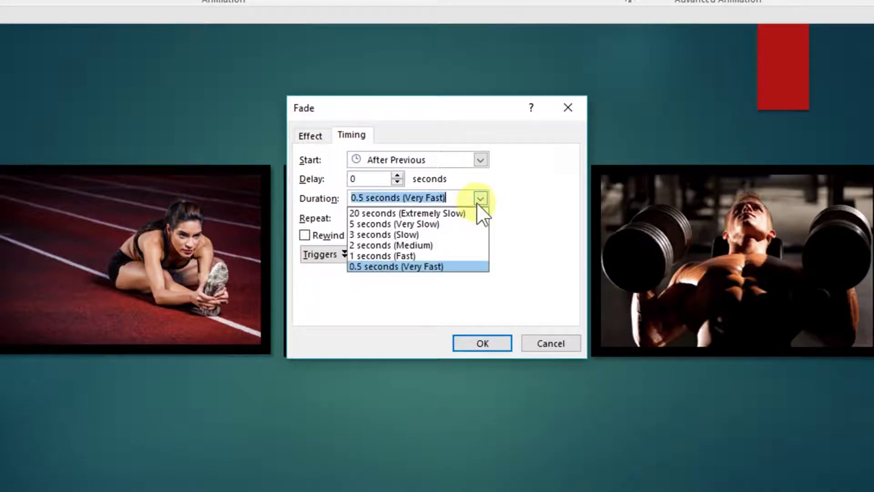
click(402, 256)
click(482, 343)
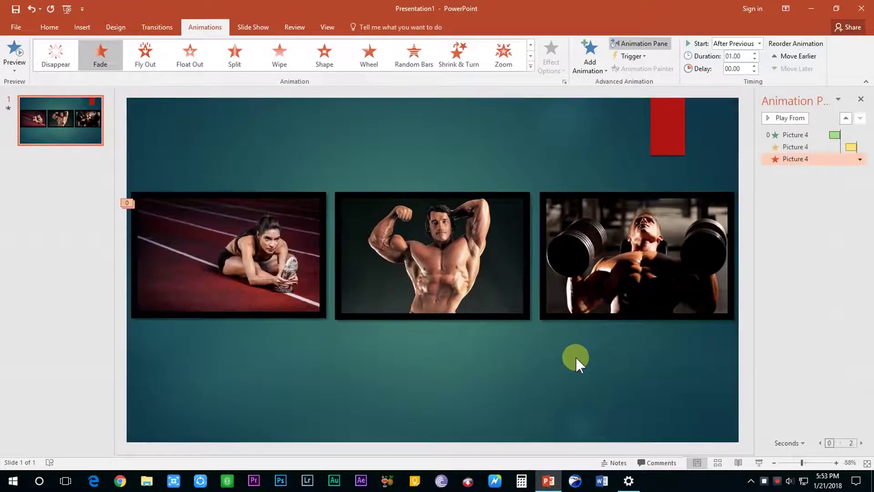
click(758, 463)
click(792, 146)
right_click(792, 147)
click(794, 197)
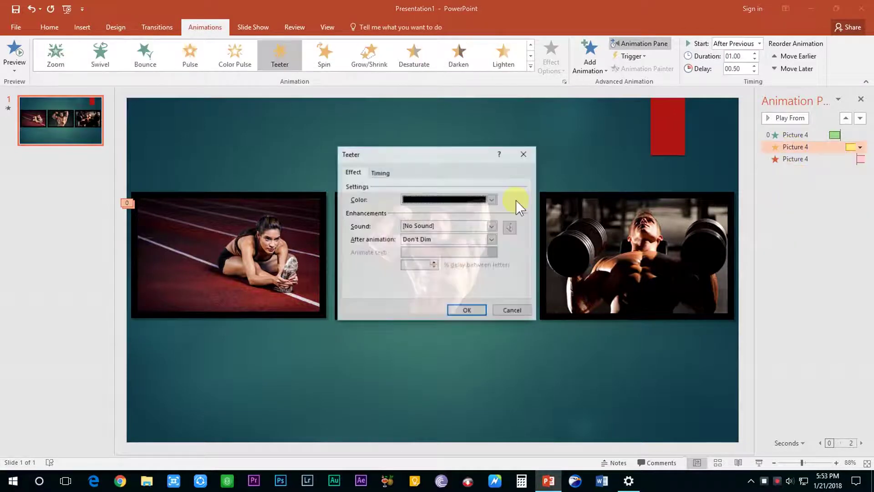
click(381, 173)
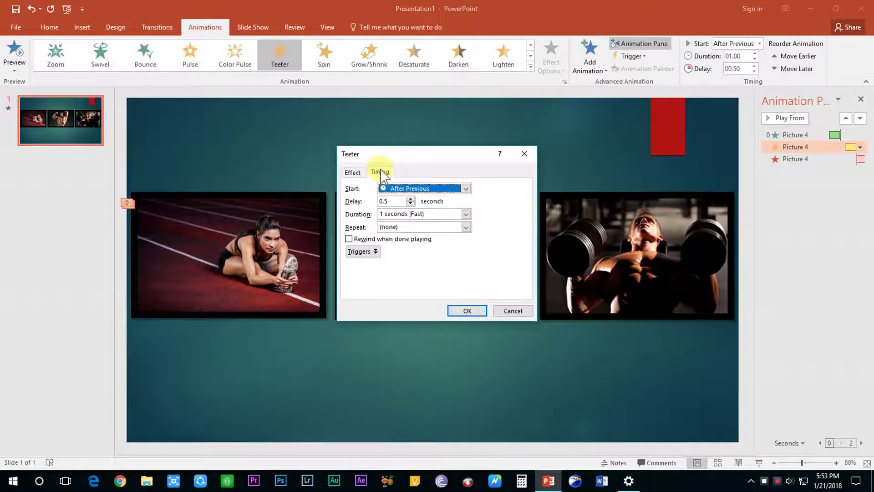
click(524, 154)
click(283, 270)
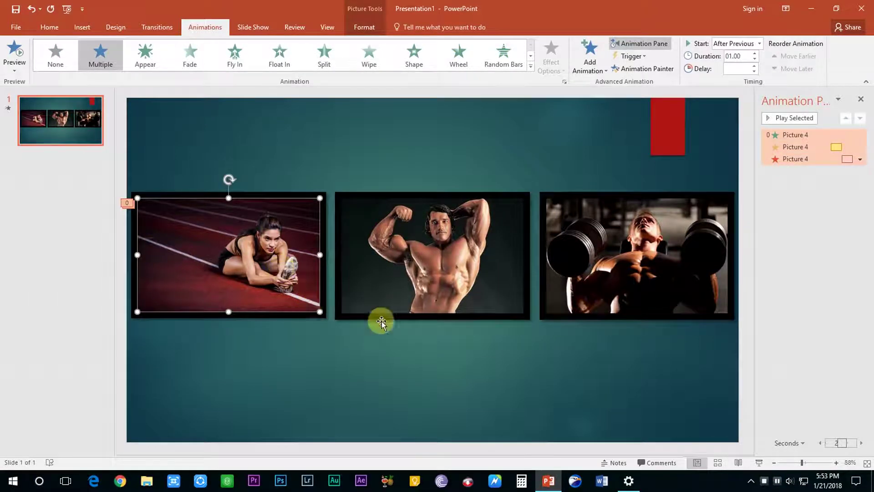
click(401, 287)
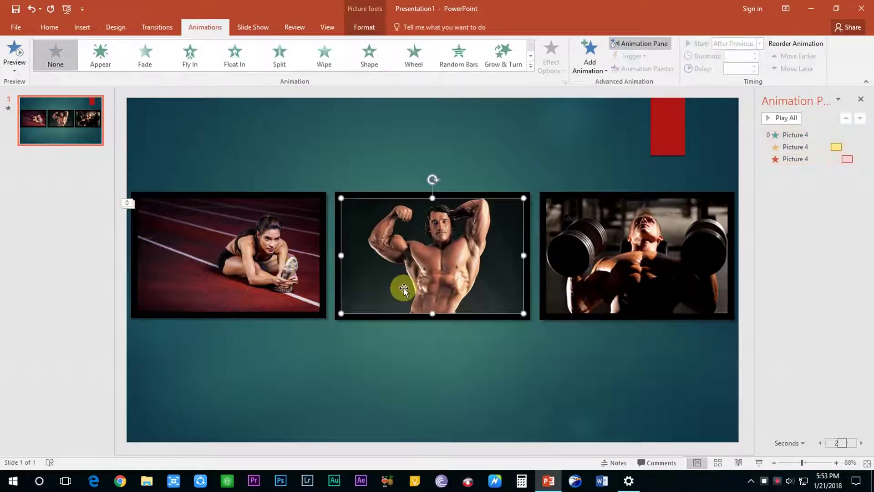
click(657, 298)
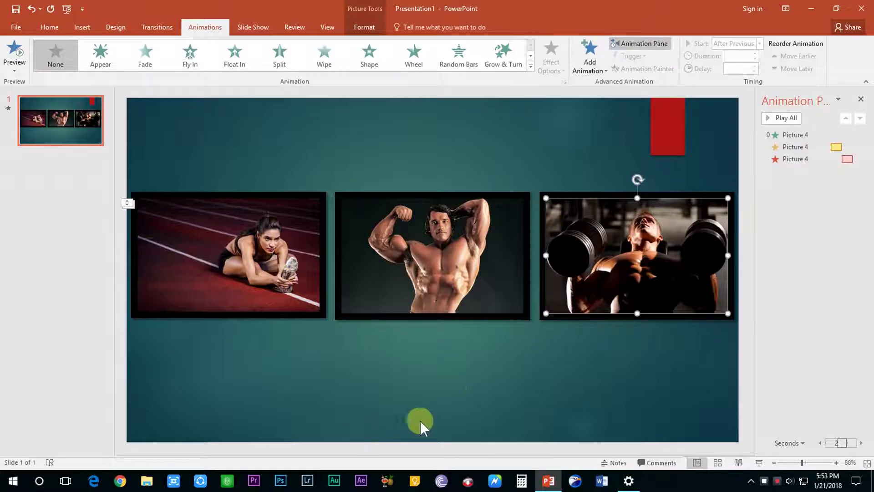
click(479, 391)
Step: Copy the left photo's three animations onto the middle and right photos with Animation Painter
click(227, 273)
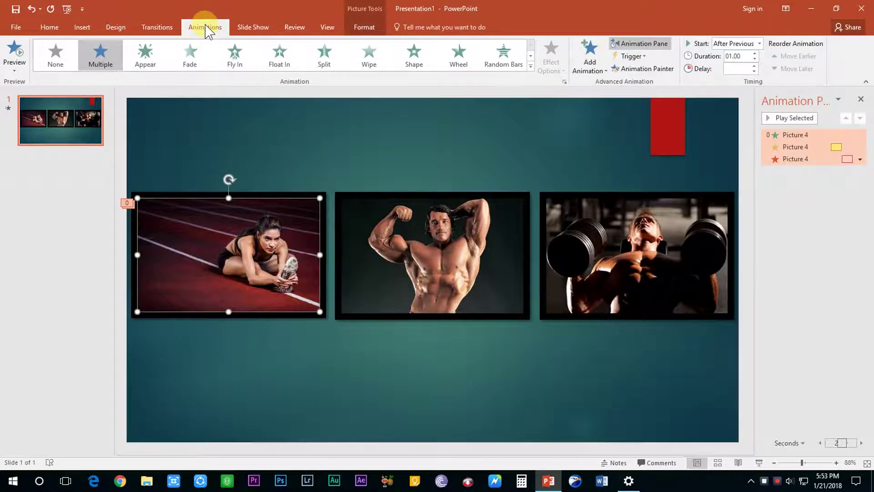
click(655, 75)
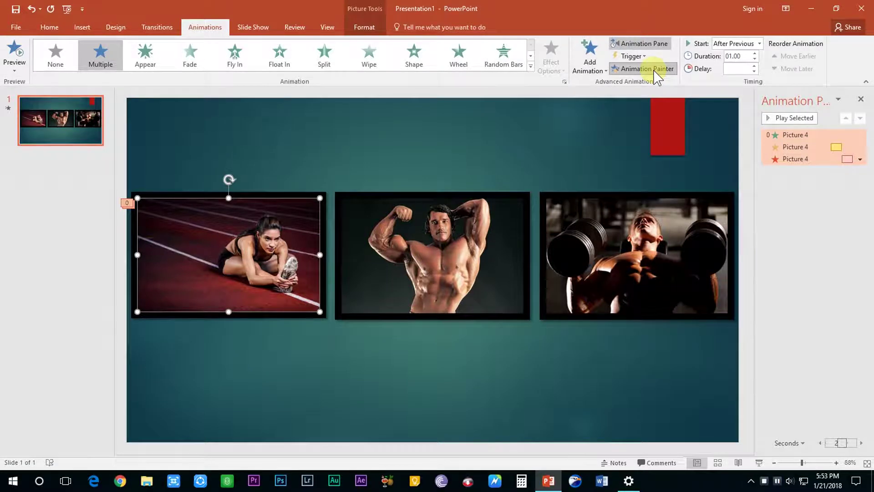
click(371, 231)
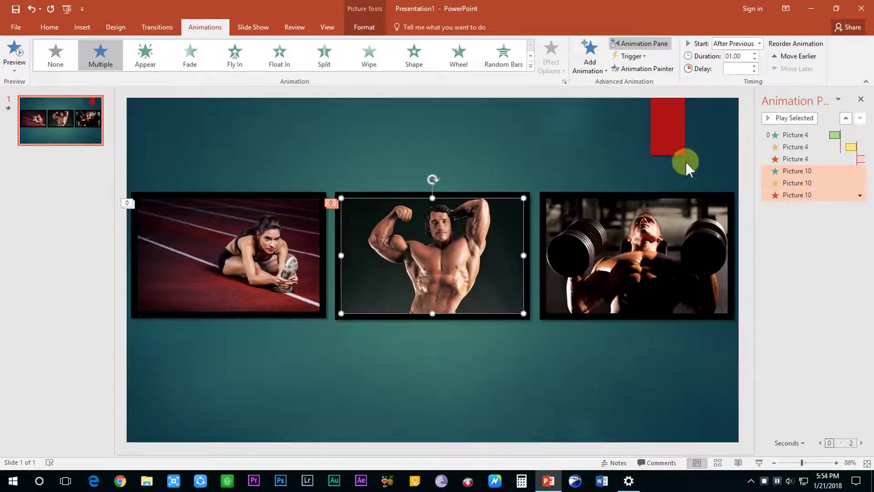
click(644, 69)
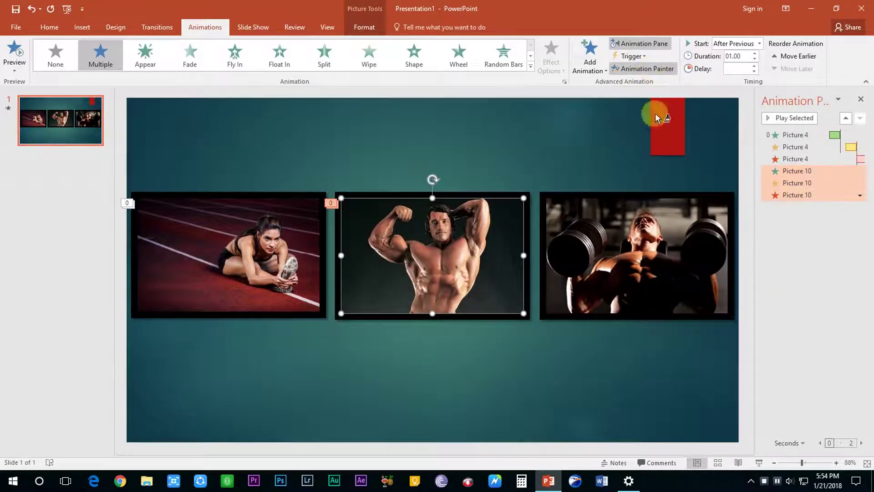
click(655, 256)
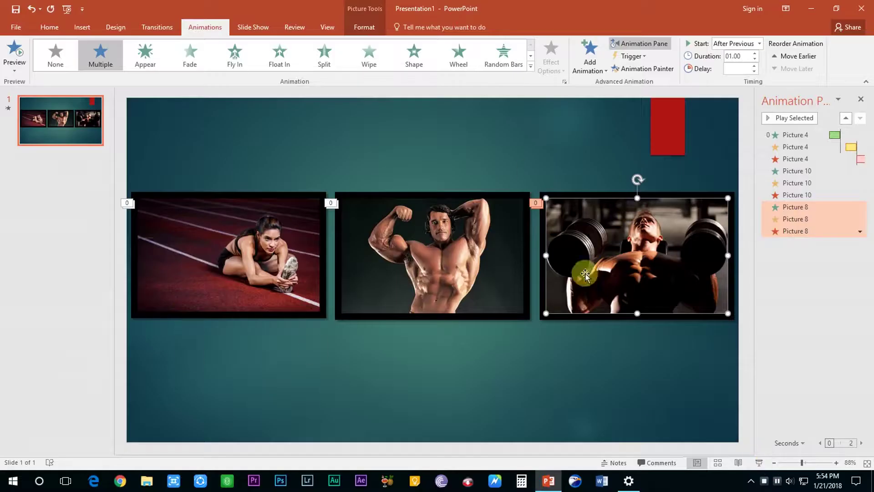
right_click(804, 175)
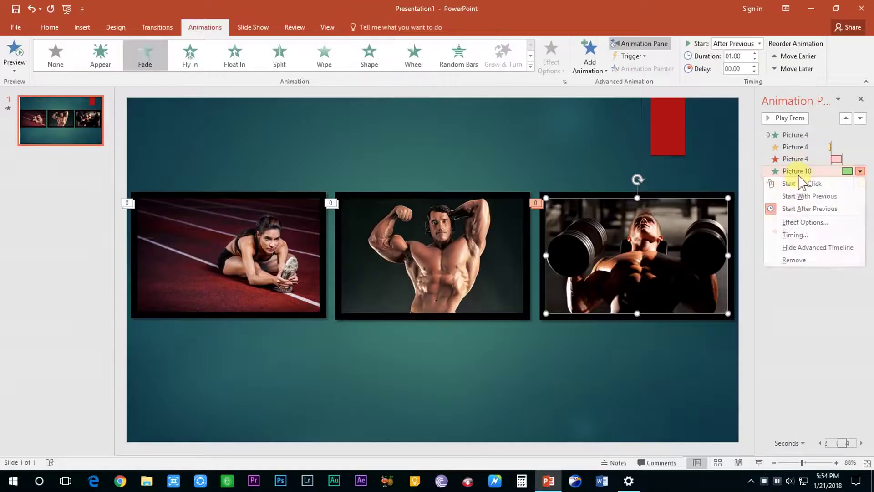
click(799, 222)
click(380, 171)
click(526, 152)
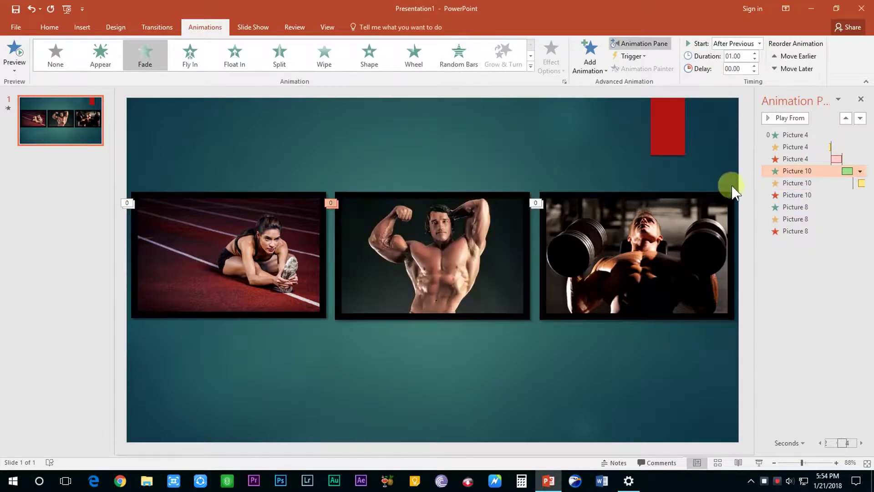
right_click(785, 183)
click(806, 234)
click(382, 171)
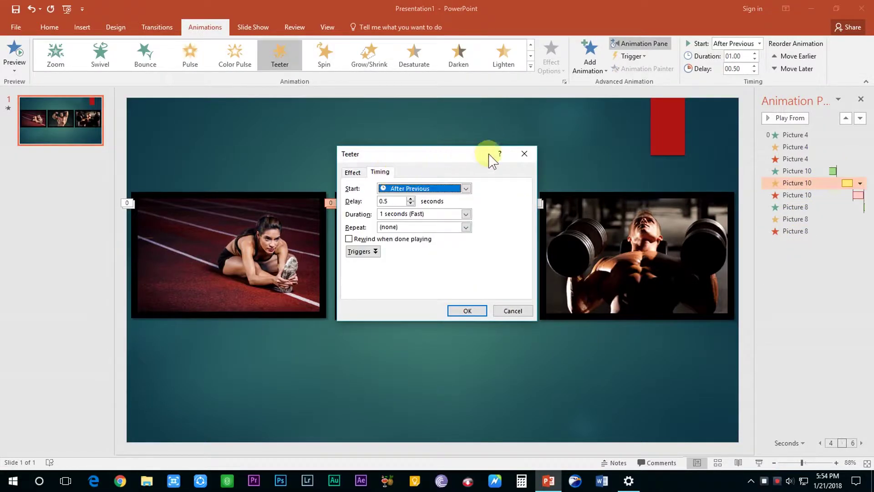
click(527, 152)
right_click(791, 197)
click(800, 246)
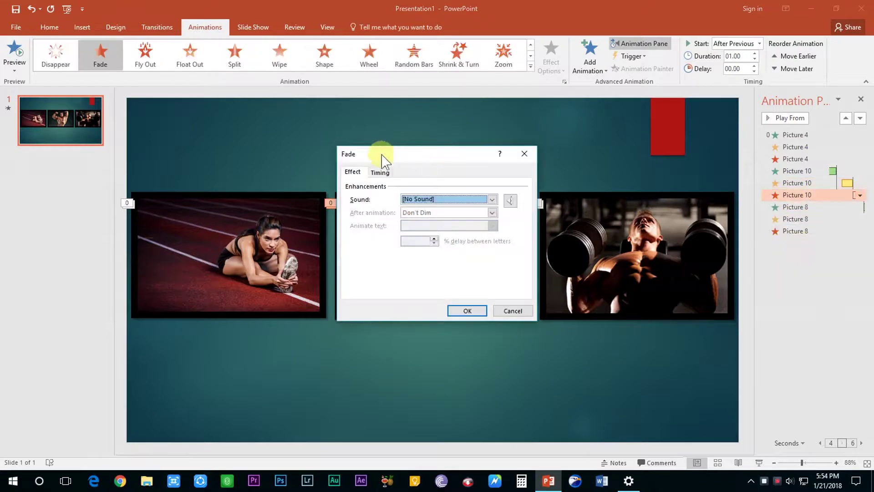
click(380, 172)
click(524, 154)
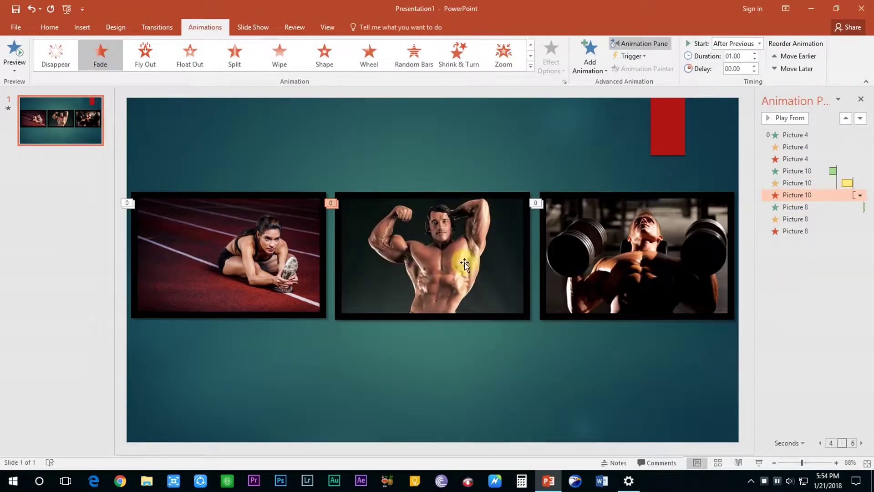
click(465, 262)
click(550, 270)
key(Tab)
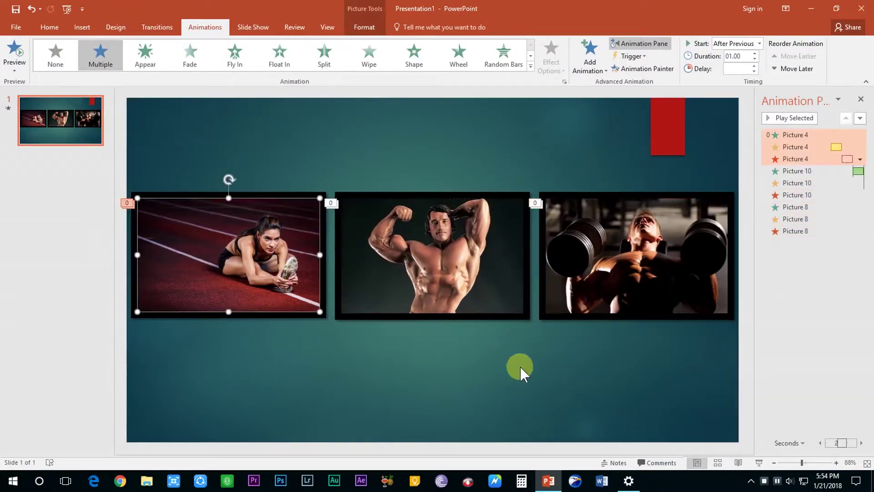